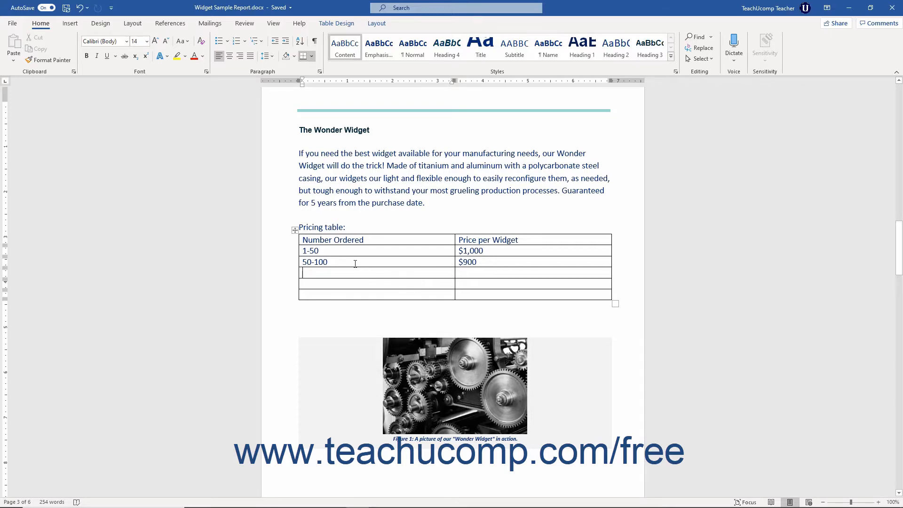
# Copy the 50-100 entry in the pricing table and paste it into the empty Number Ordered cell directly below.
pyautogui.moveTo(354, 264); pyautogui.dragTo(304, 265)
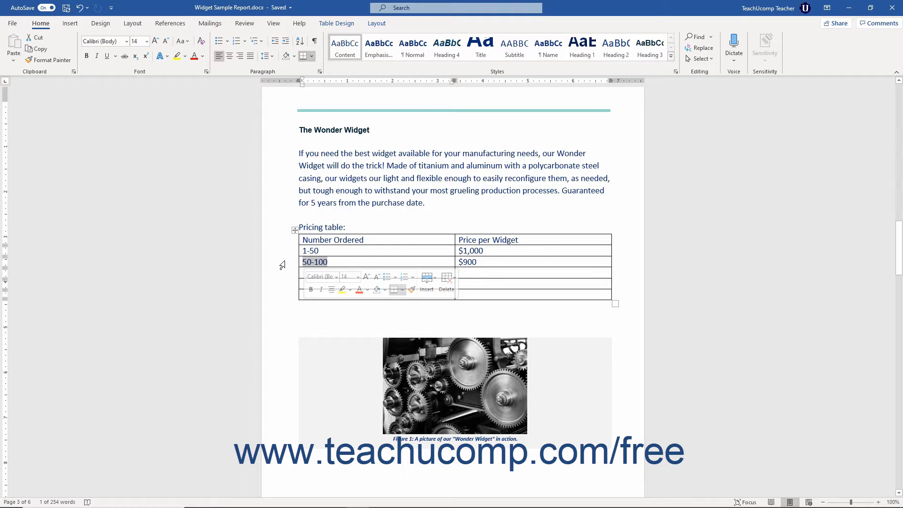
pyautogui.click(40, 24)
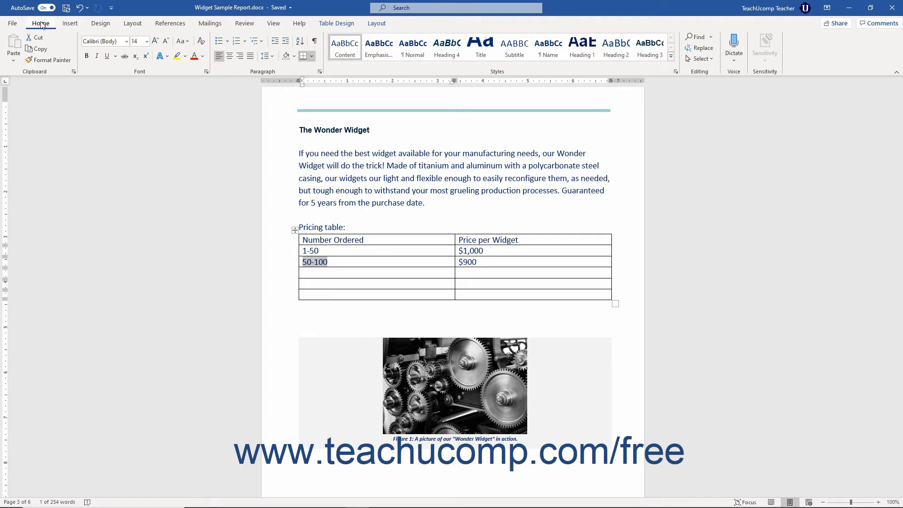
pyautogui.click(41, 51)
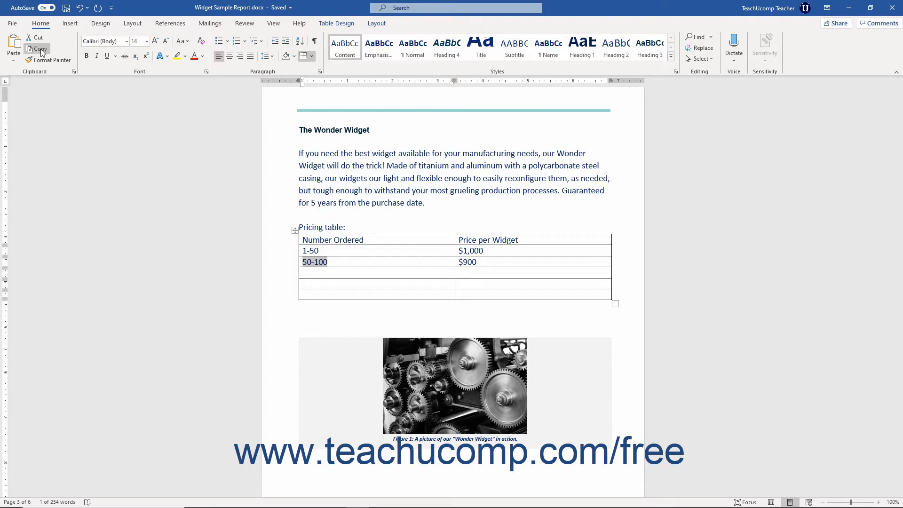
pyautogui.click(41, 49)
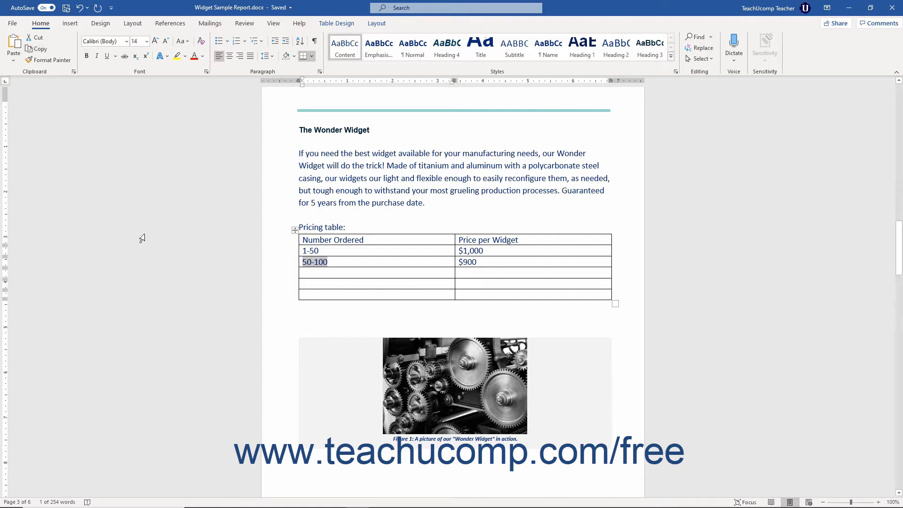
pyautogui.click(309, 273)
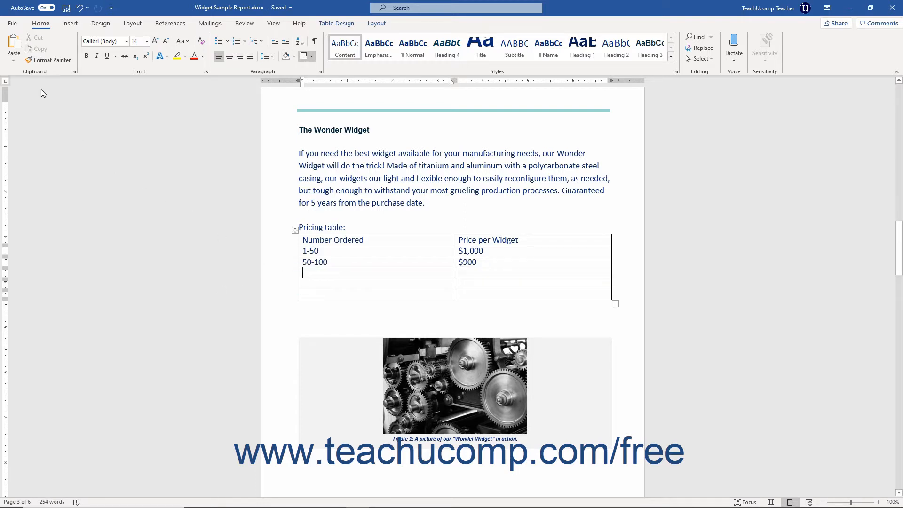
pyautogui.click(17, 43)
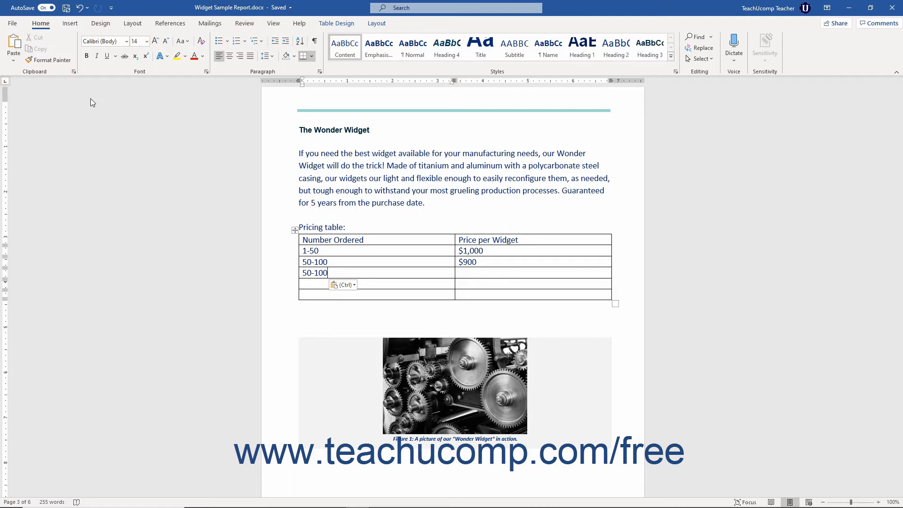
# Display the collected clipboard items, copy $900 from the pricing table, and paste that item into the empty cell directly below.
pyautogui.click(73, 72)
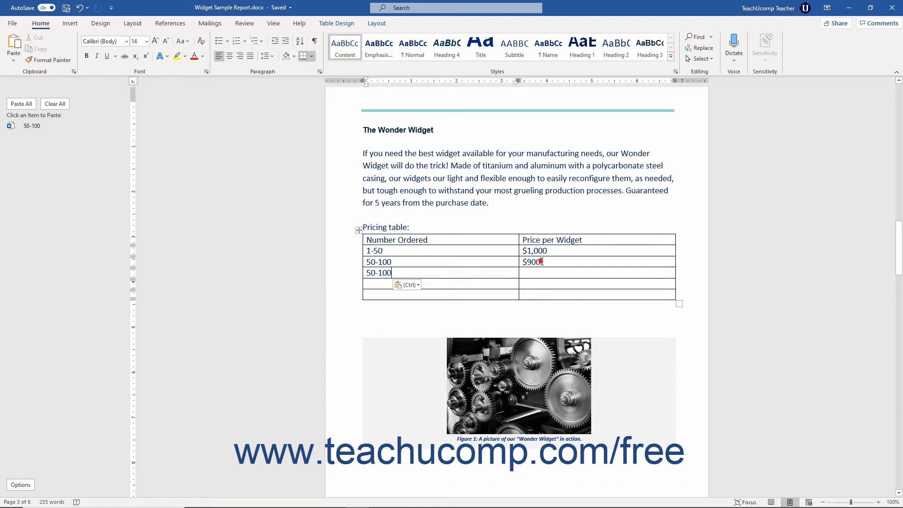
pyautogui.moveTo(541, 261); pyautogui.dragTo(519, 262)
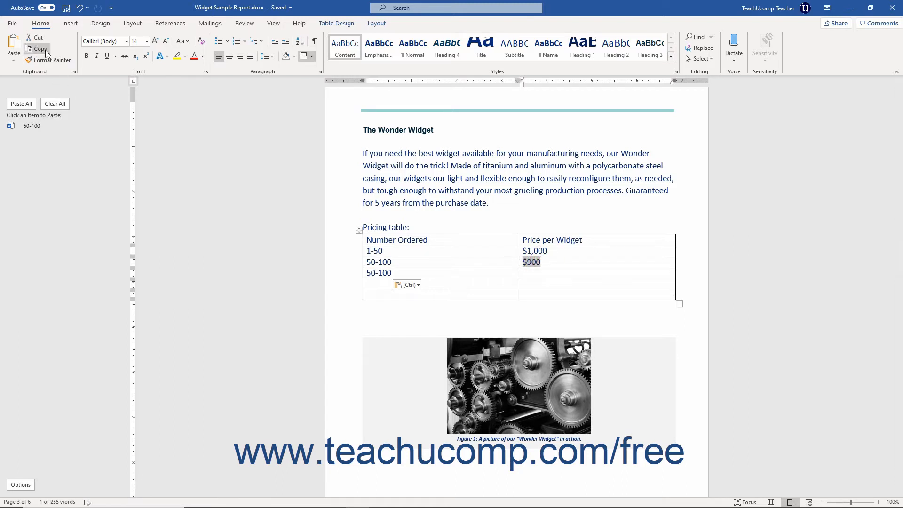
pyautogui.click(43, 49)
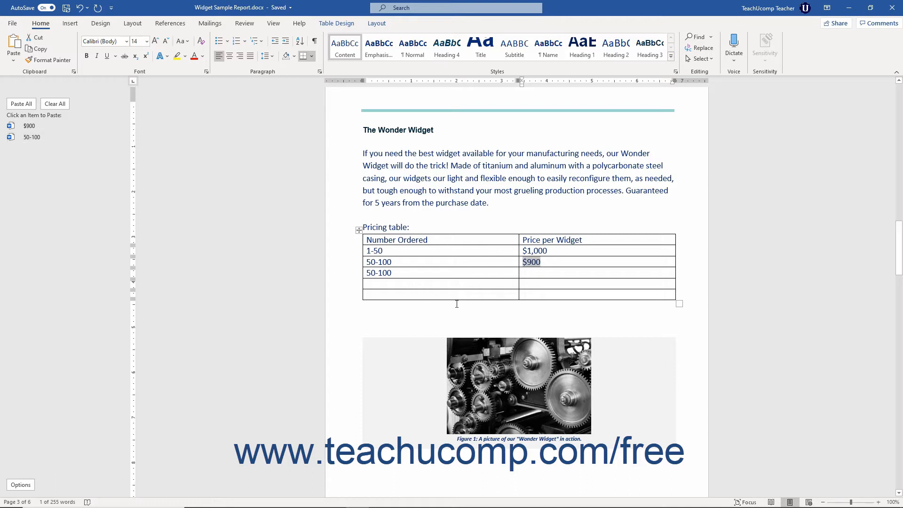
pyautogui.click(528, 273)
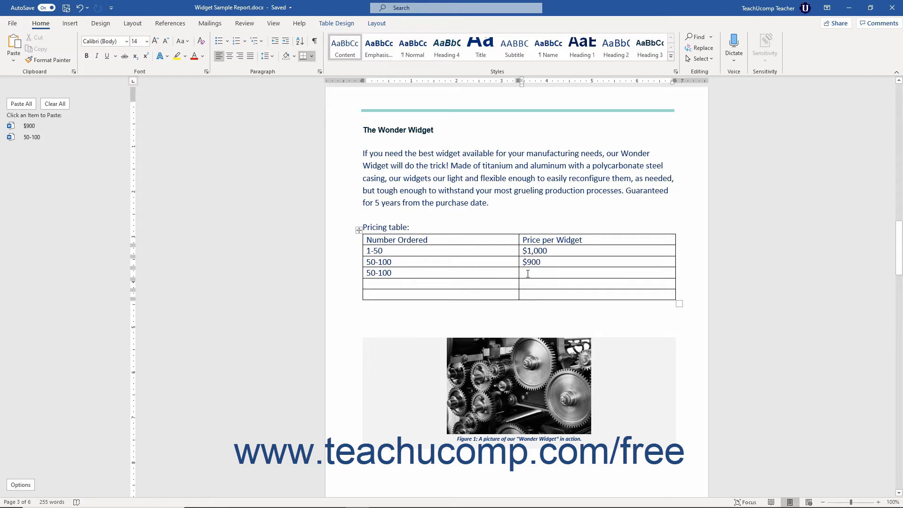
pyautogui.click(61, 124)
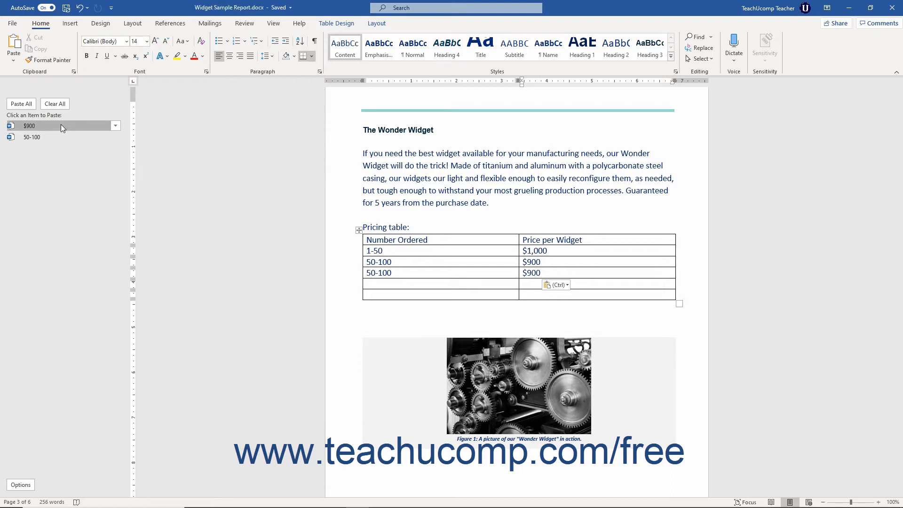
# Delete the $900 item from the collected clipboard items.
pyautogui.click(115, 127)
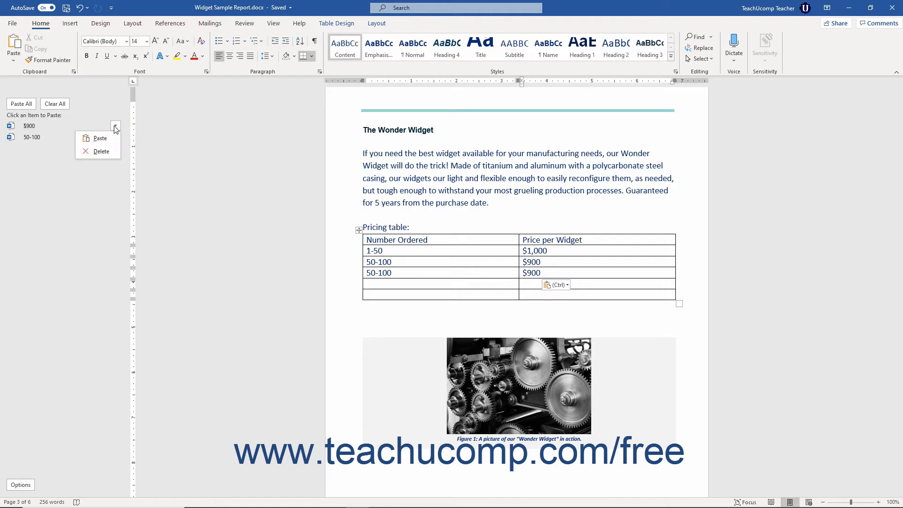
pyautogui.click(101, 151)
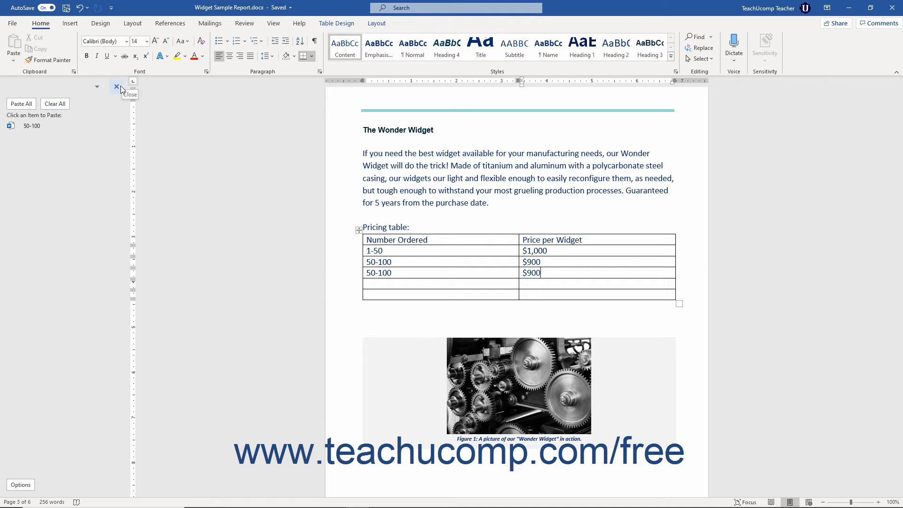
# Paste the collected 50-100 clipboard item into the second-to-last Number Ordered cell and check its paste options.
pyautogui.click(386, 281)
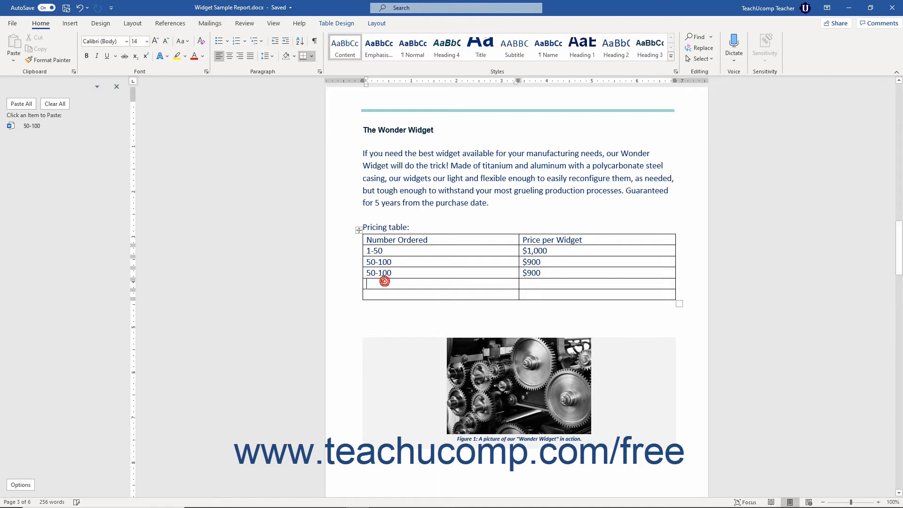
pyautogui.click(46, 126)
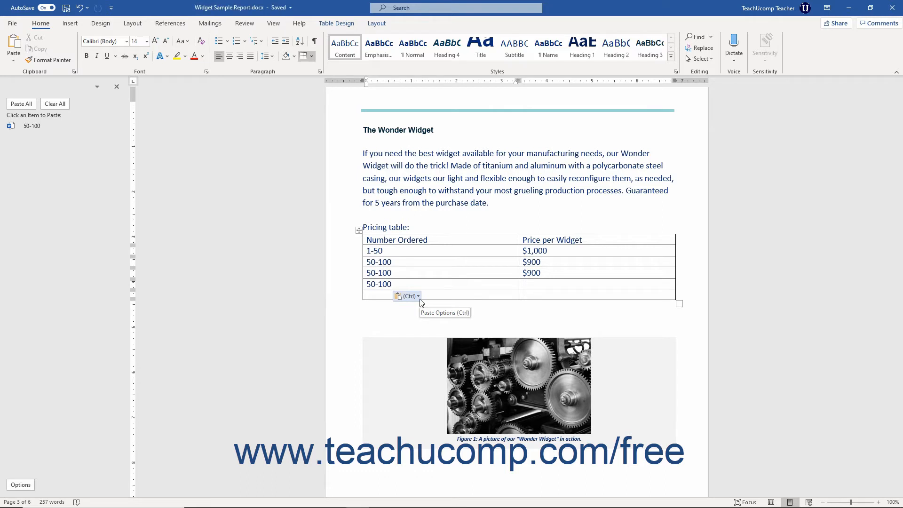
pyautogui.click(417, 296)
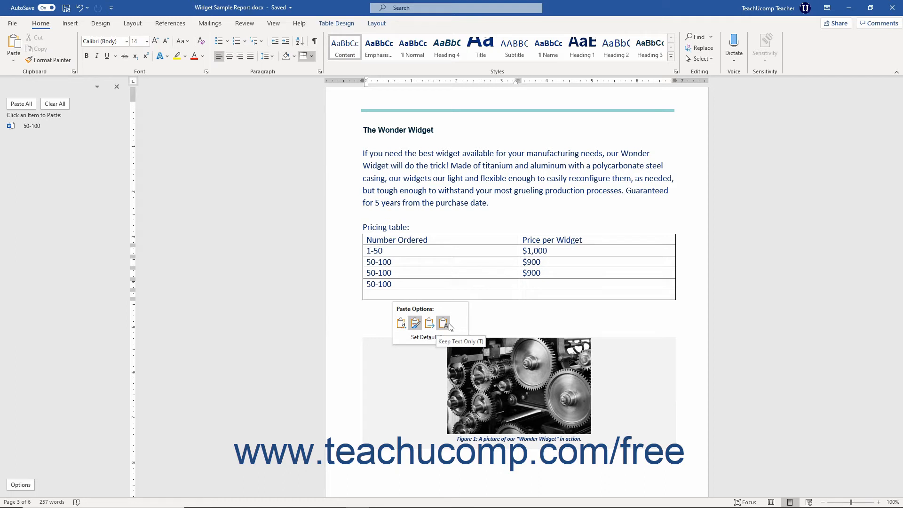
pyautogui.click(377, 294)
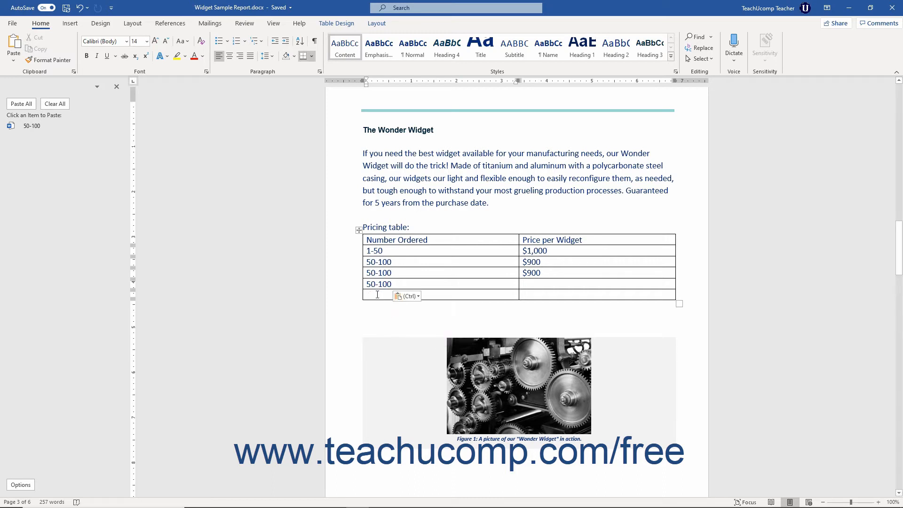
# Use Paste Special to insert the copied 50-100 as Unformatted Unicode Text in the last Number Ordered cell.
pyautogui.click(377, 294)
pyautogui.click(13, 64)
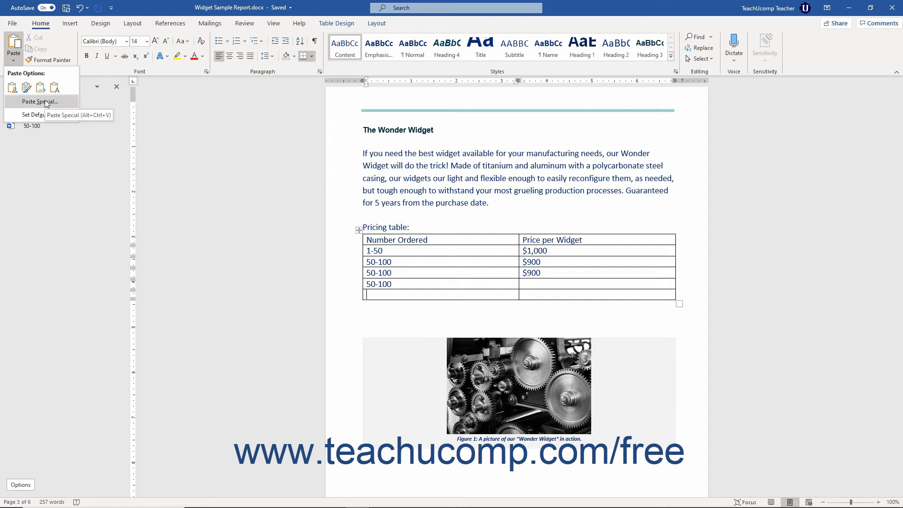
pyautogui.click(46, 101)
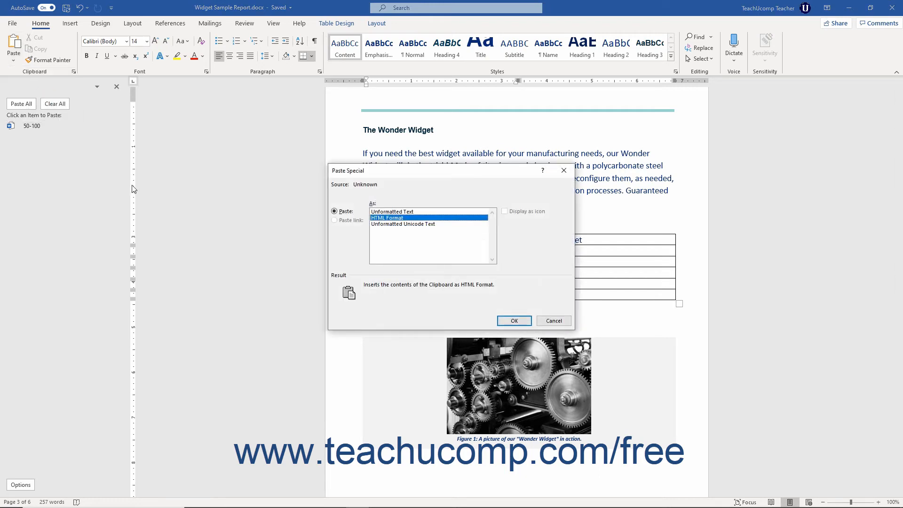
pyautogui.click(387, 225)
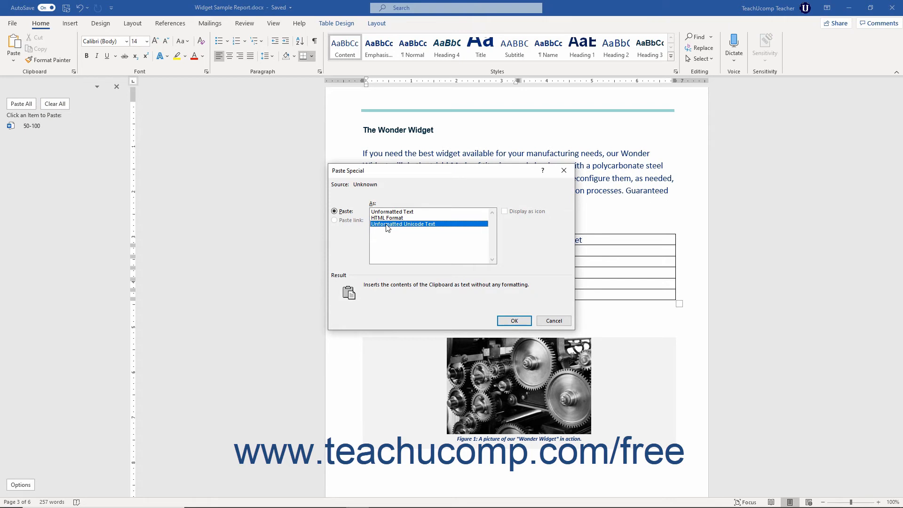
pyautogui.click(513, 321)
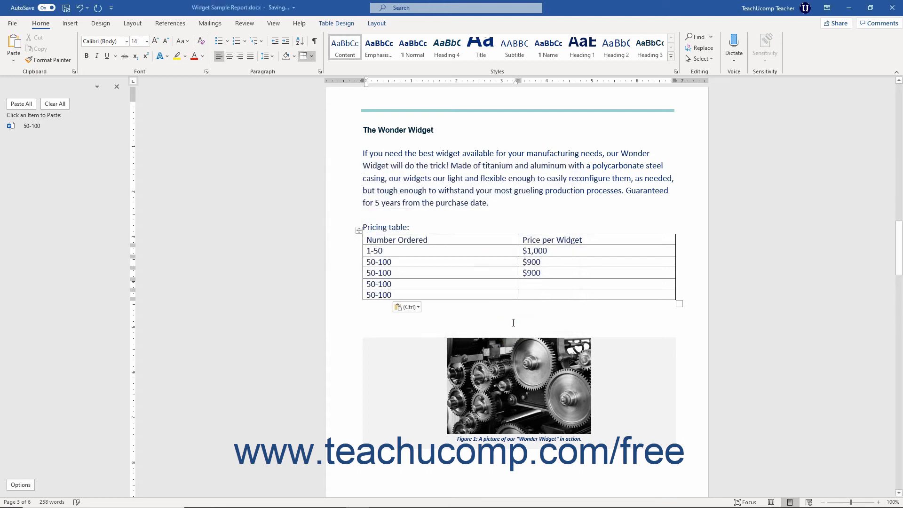
# Review the default cut, copy, and paste settings in the advanced Word options.
pyautogui.click(14, 63)
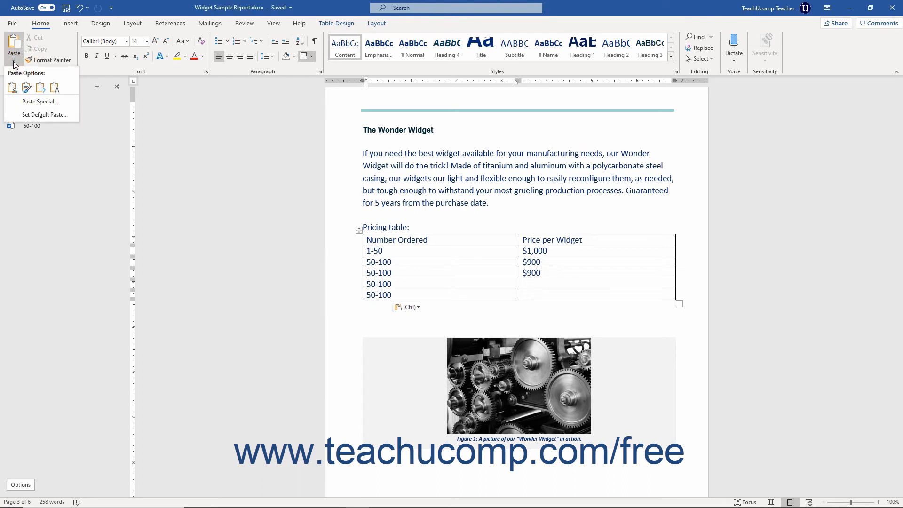
pyautogui.click(32, 115)
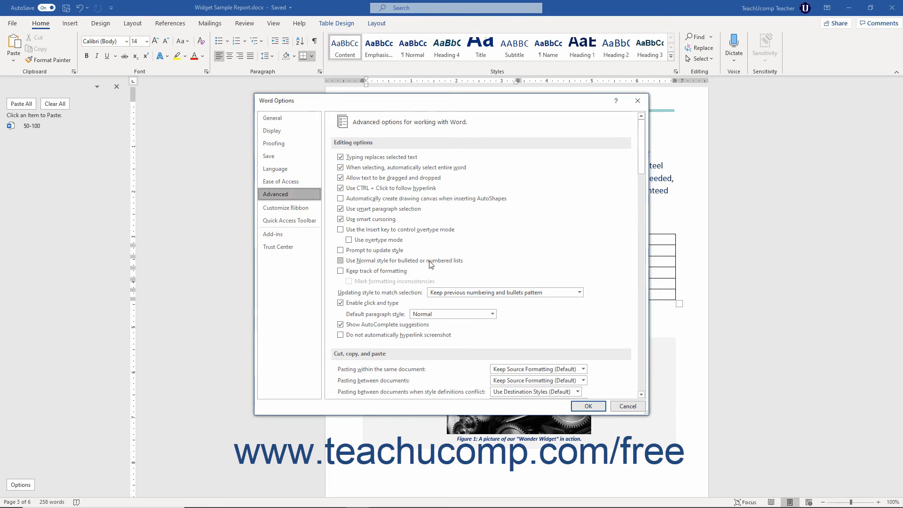
pyautogui.scroll(-3, 432, 271)
pyautogui.scroll(-2, 432, 272)
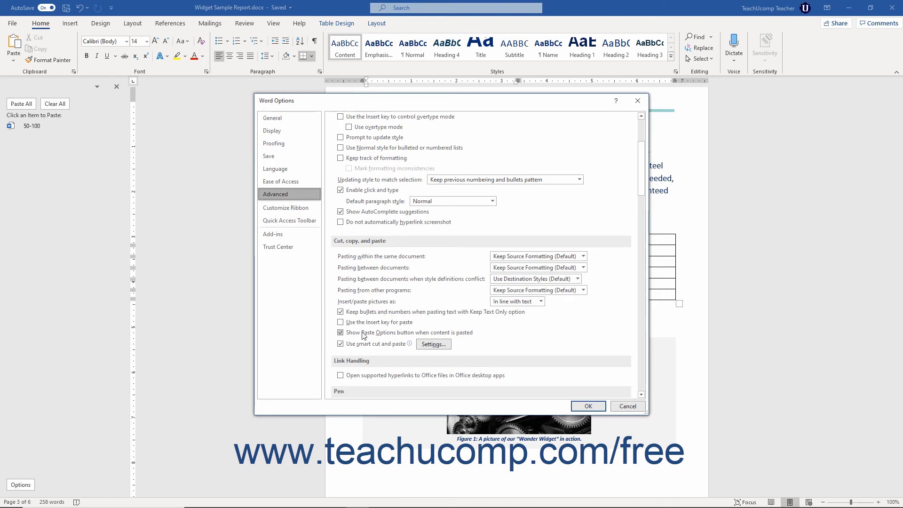
pyautogui.click(591, 408)
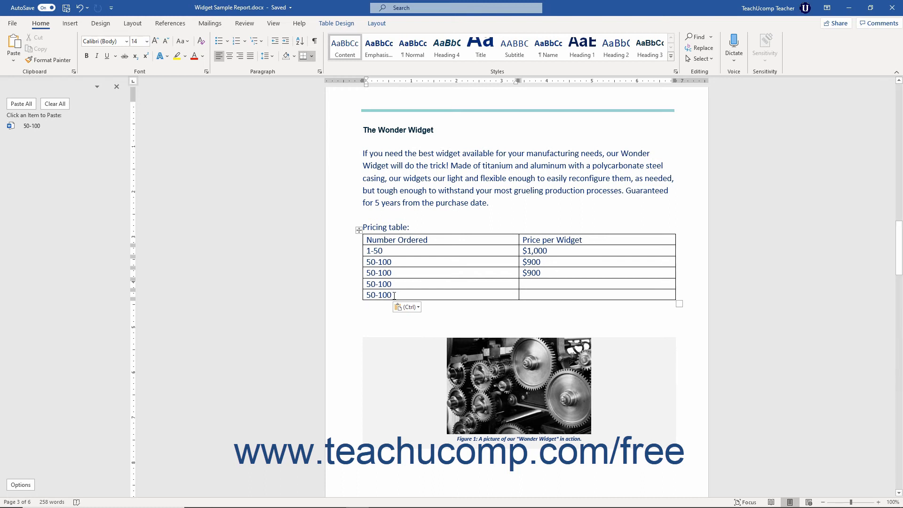
# Delete 50-100 from the last Number Ordered cell and cut 50-100 from the cell above it.
pyautogui.moveTo(394, 295); pyautogui.dragTo(343, 294)
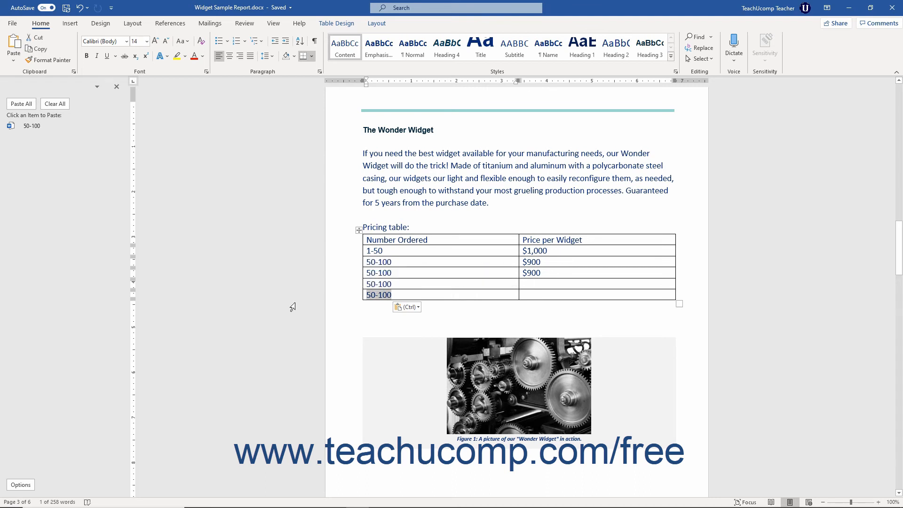
pyautogui.press('Delete')
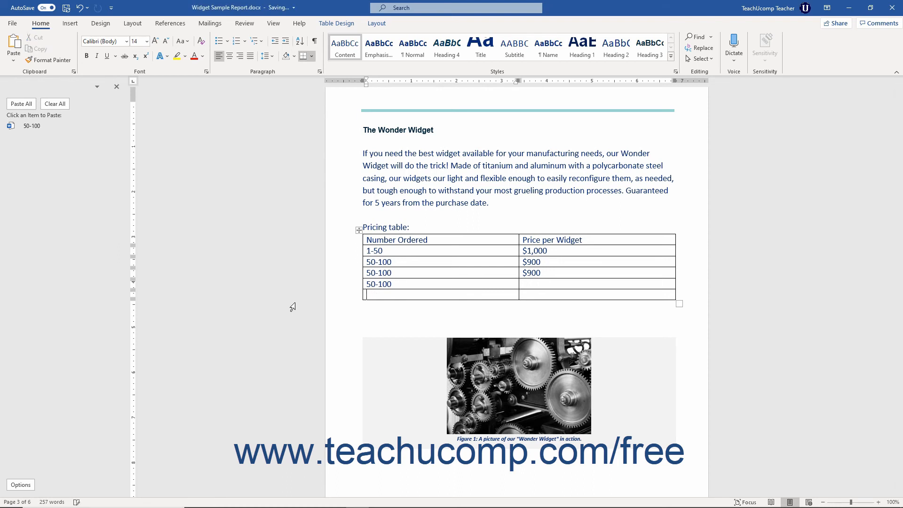
pyautogui.click(391, 284)
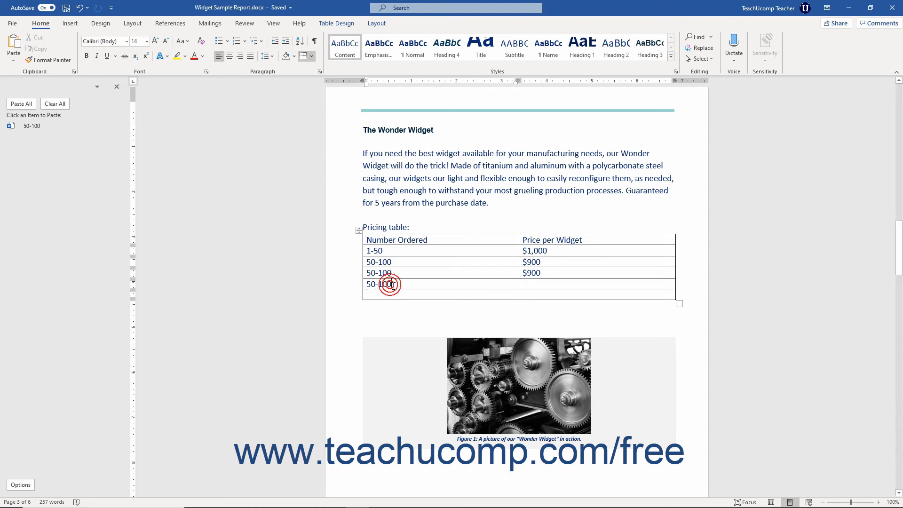
pyautogui.moveTo(391, 284); pyautogui.dragTo(370, 288)
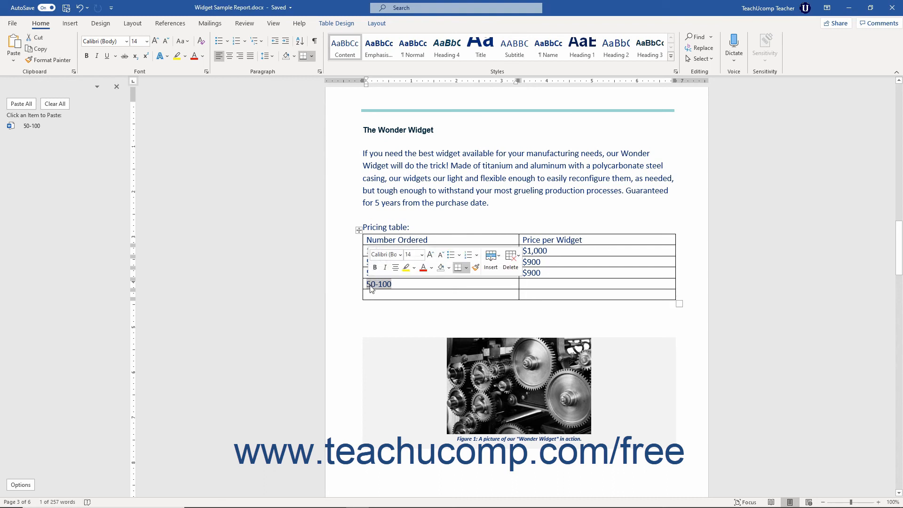
pyautogui.rightClick(370, 285)
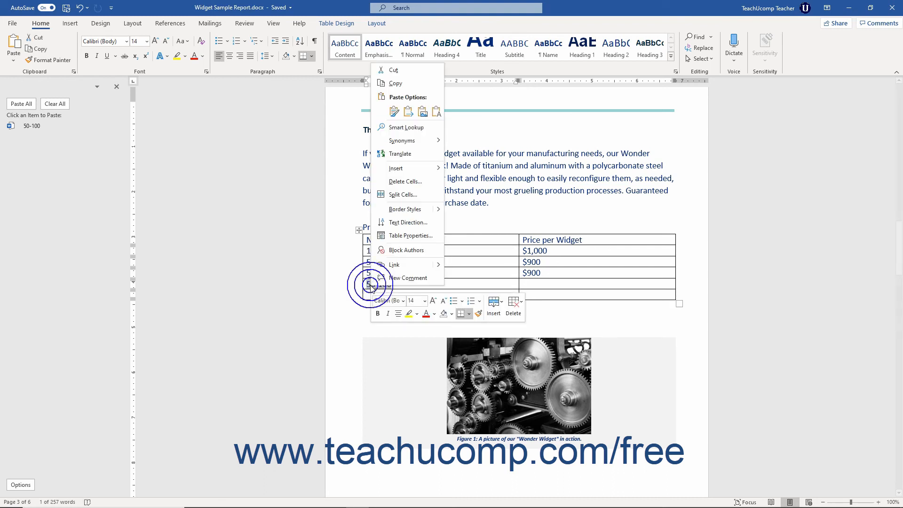
pyautogui.click(399, 73)
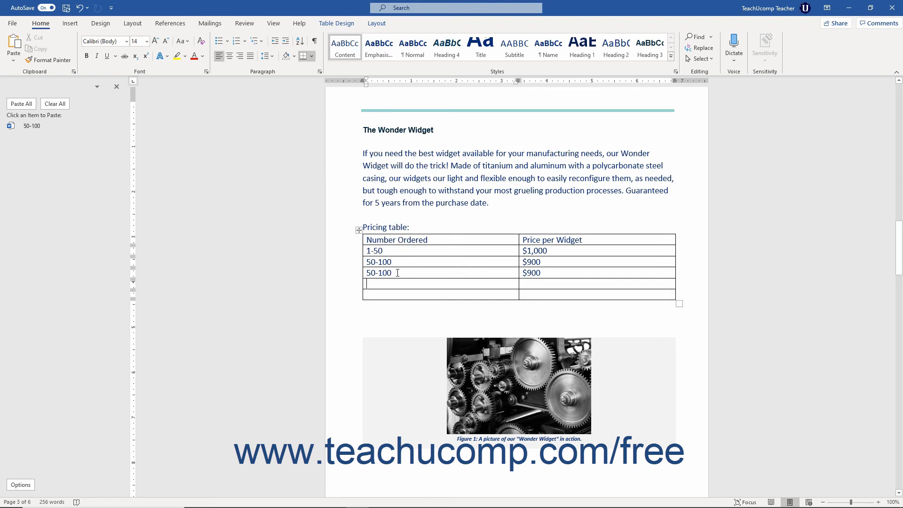
# Copy the lowest 50-100 entry in the Number Ordered column and paste it into the empty cell directly below.
pyautogui.moveTo(392, 273); pyautogui.dragTo(369, 272)
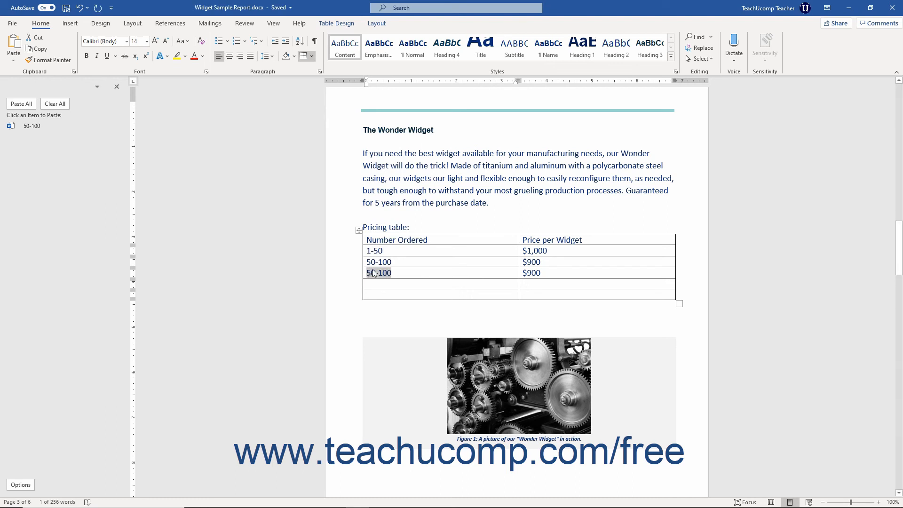
pyautogui.rightClick(372, 273)
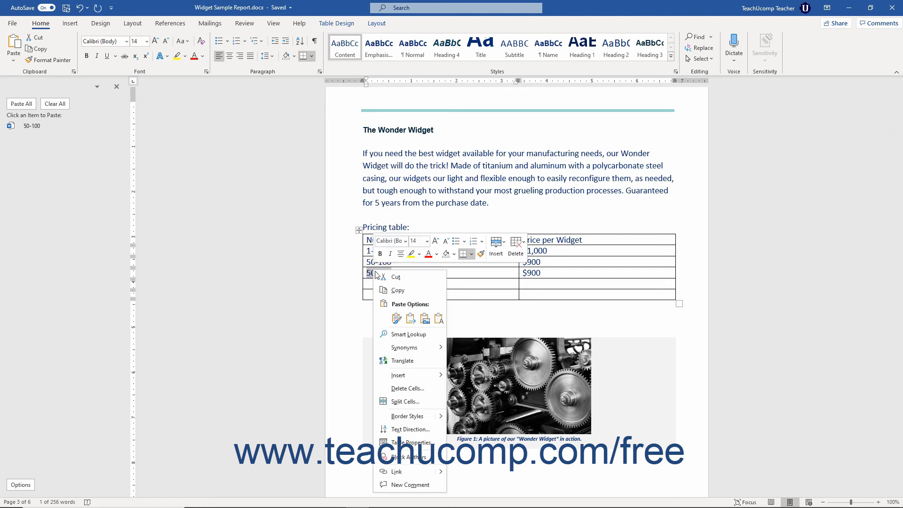
pyautogui.click(393, 291)
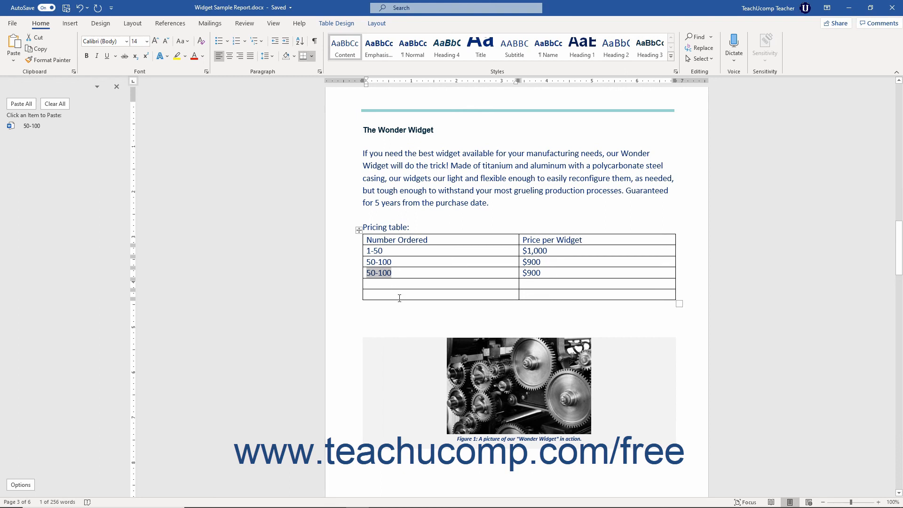
pyautogui.click(389, 287)
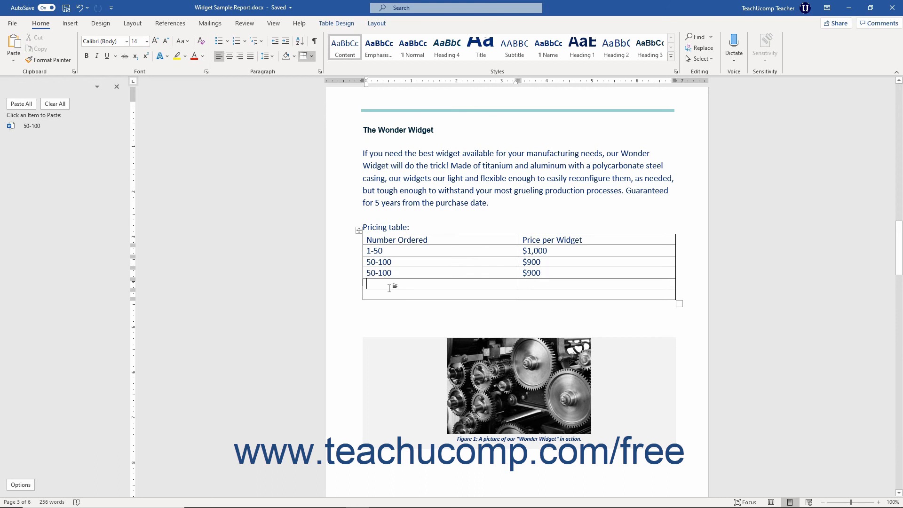
pyautogui.hotkey('ctrl', 'v')
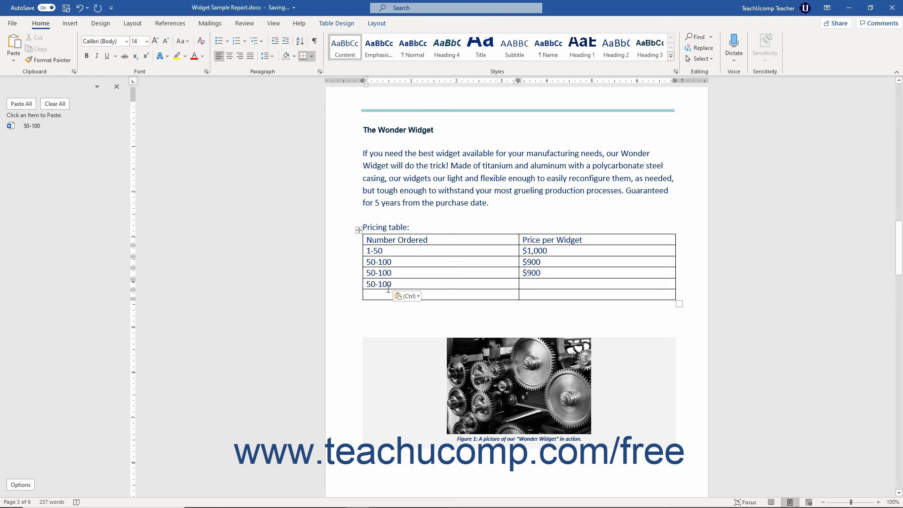
# Paste the copied 50-100 into the last Number Ordered cell with the Keep Source Formatting option.
pyautogui.click(373, 296)
pyautogui.rightClick(374, 298)
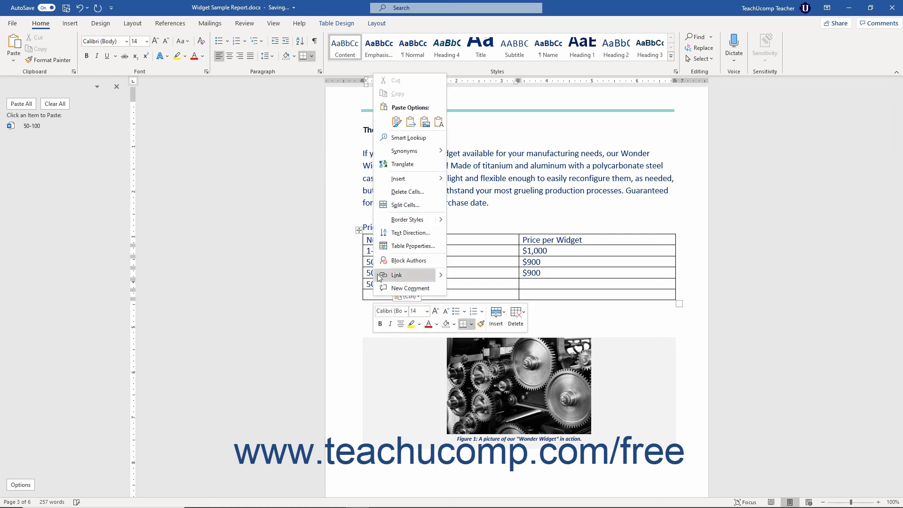
pyautogui.click(396, 122)
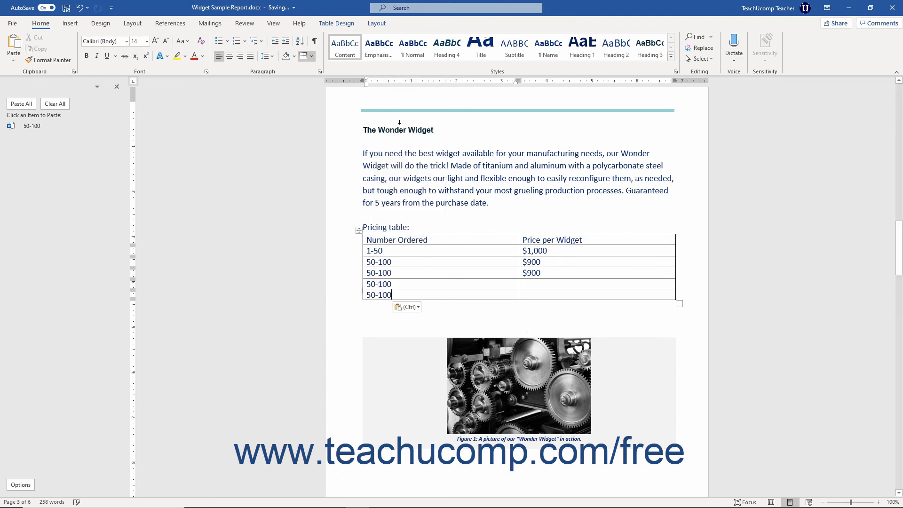